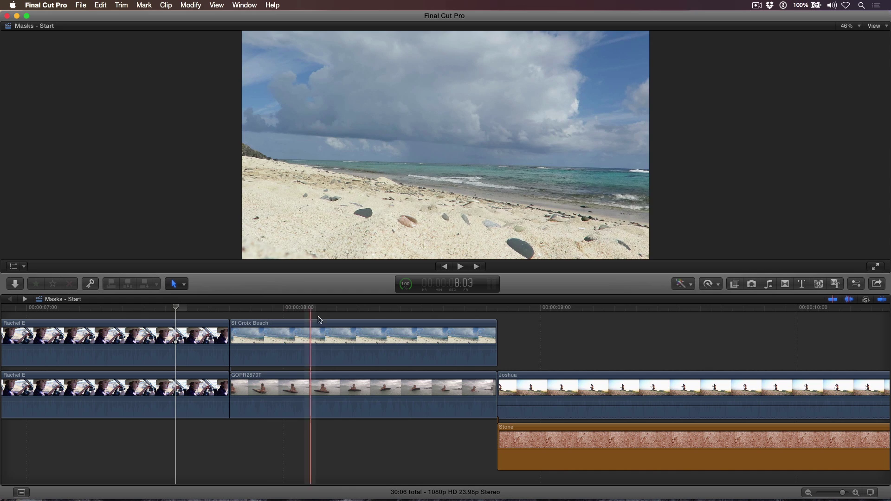
# Step: Move the playhead to 00:00:08:05 within the St Croix Beach clip
pyautogui.click(340, 310)
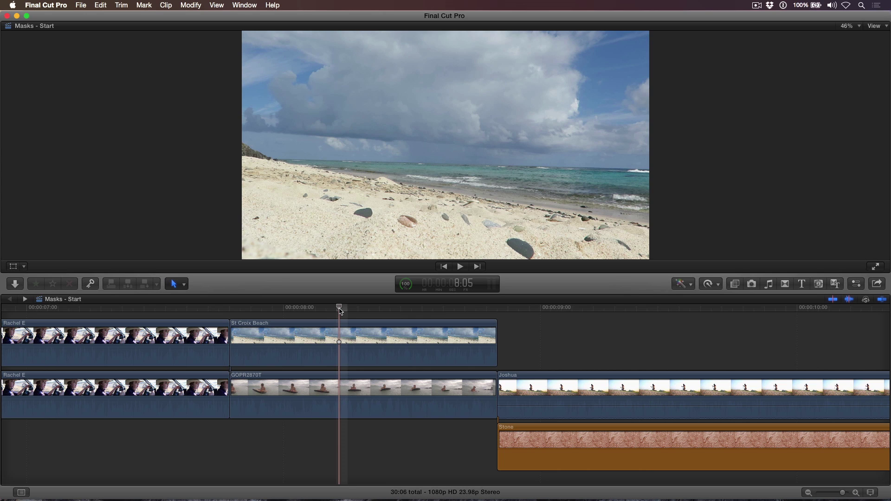
# Step: Show the library's clips and preview the Starfish Clip in the viewer
pyautogui.press('c')
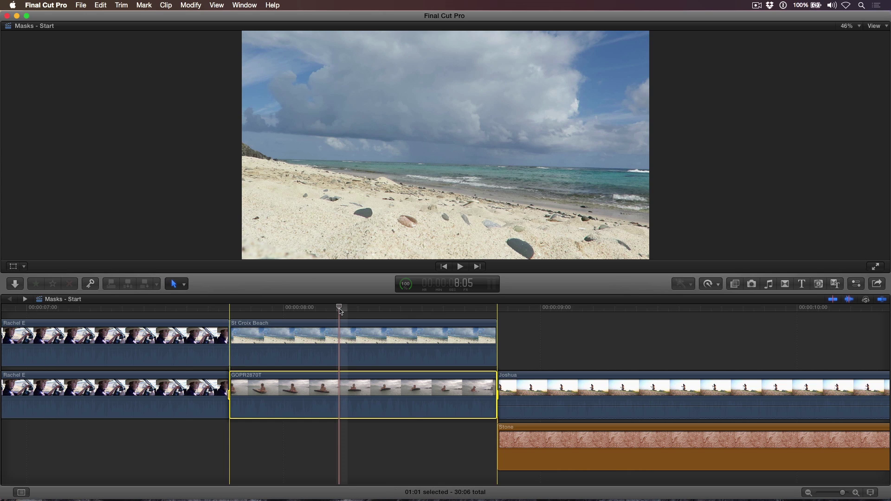
pyautogui.press('ctrl+super+1')
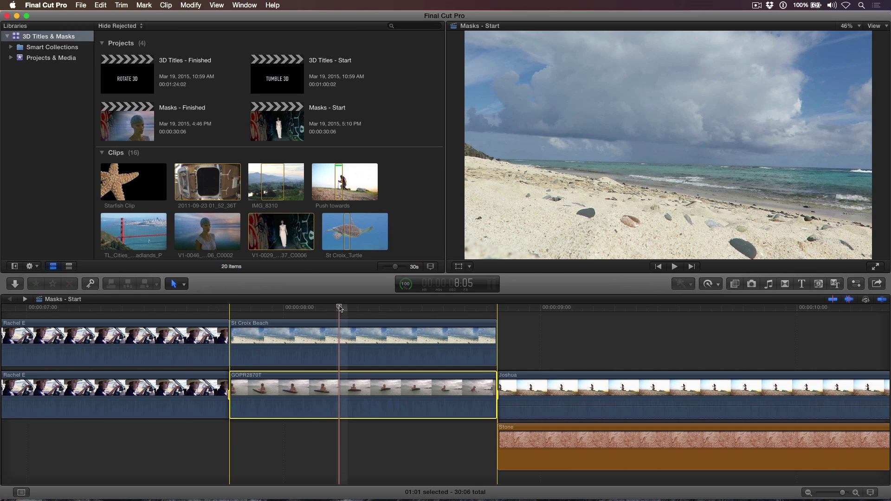
pyautogui.click(141, 193)
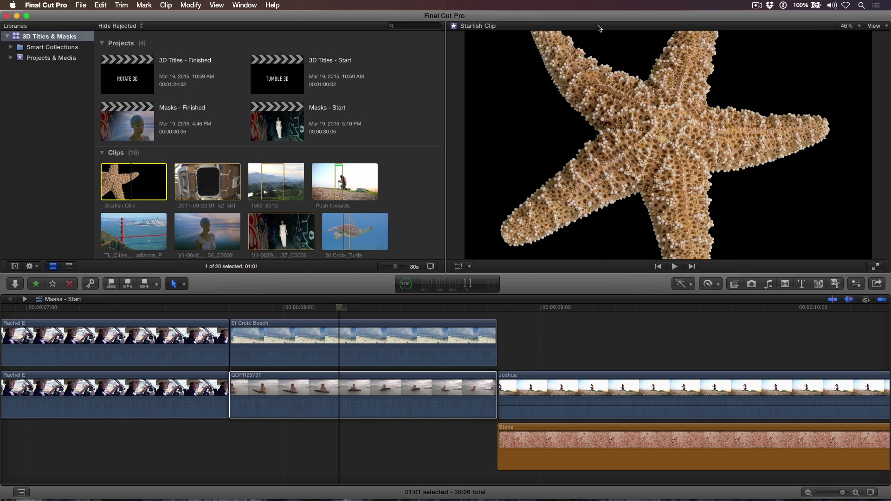
# Step: Check the starfish's alpha channel in the viewer, then set channels back to All
pyautogui.click(886, 27)
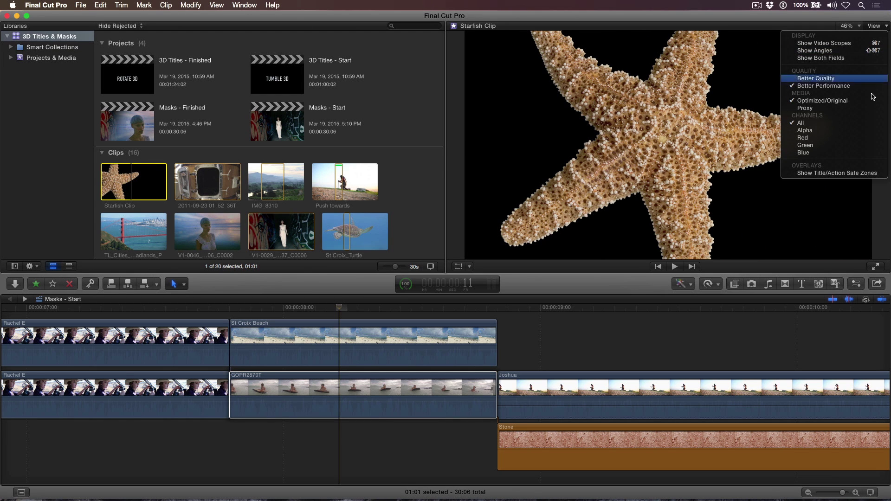
pyautogui.click(854, 133)
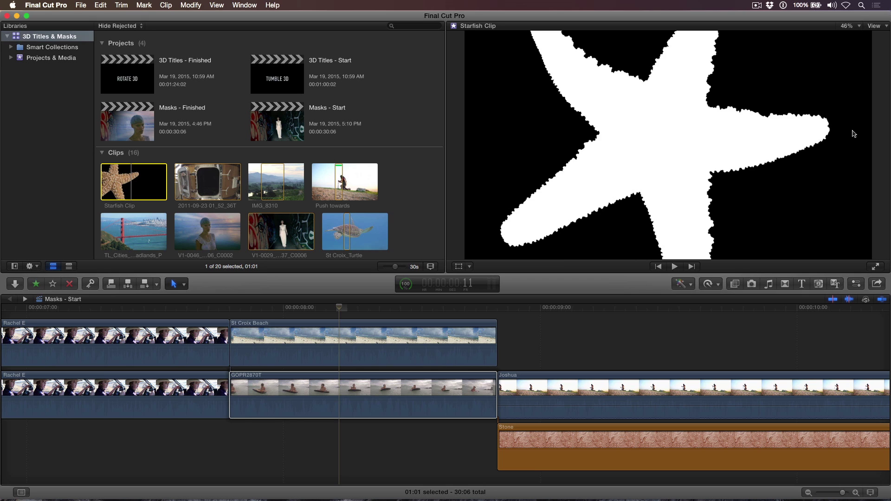
pyautogui.click(886, 27)
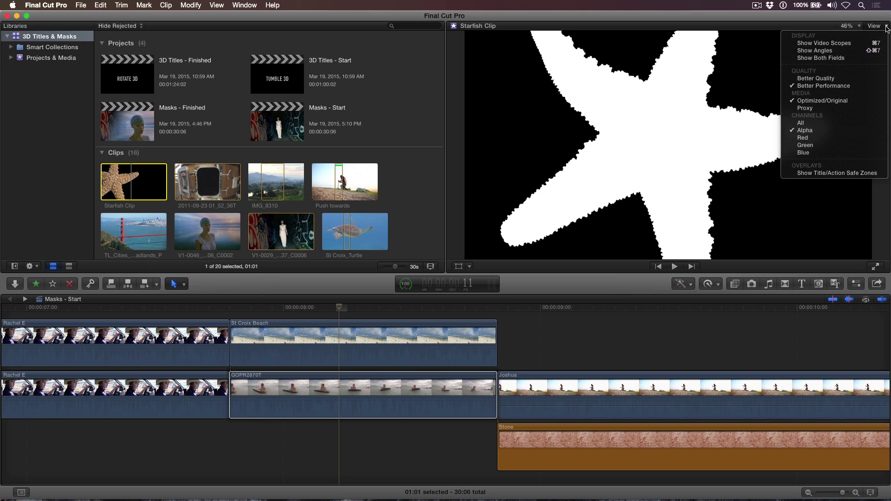
pyautogui.click(860, 123)
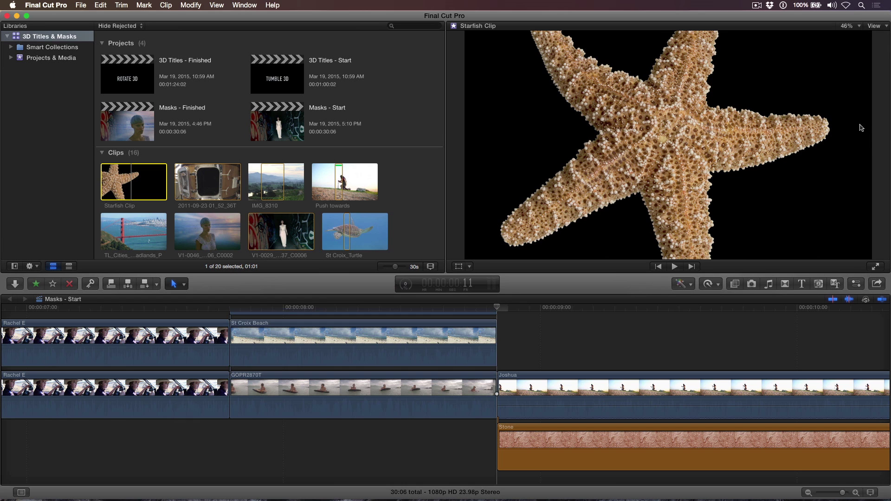
# Step: Connect the Starfish Clip above St Croix Beach with Q and park the playhead near 8:05
pyautogui.press('q')
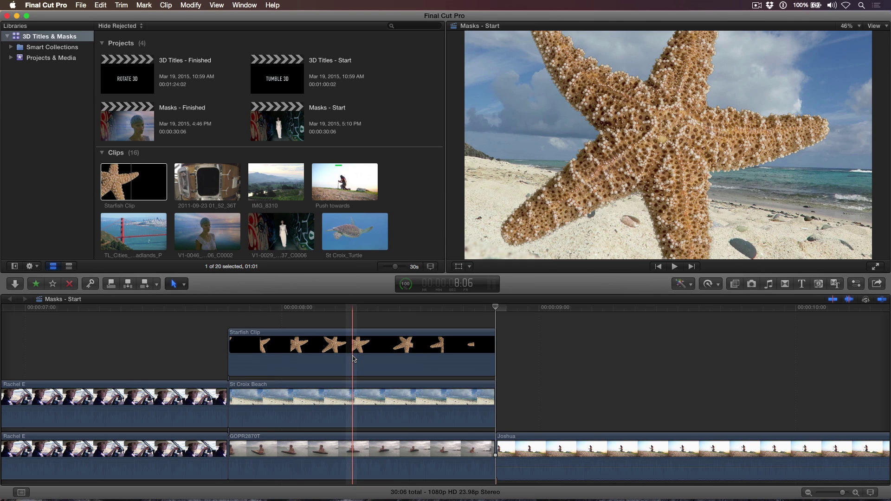
pyautogui.hscroll(-1, 354, 358)
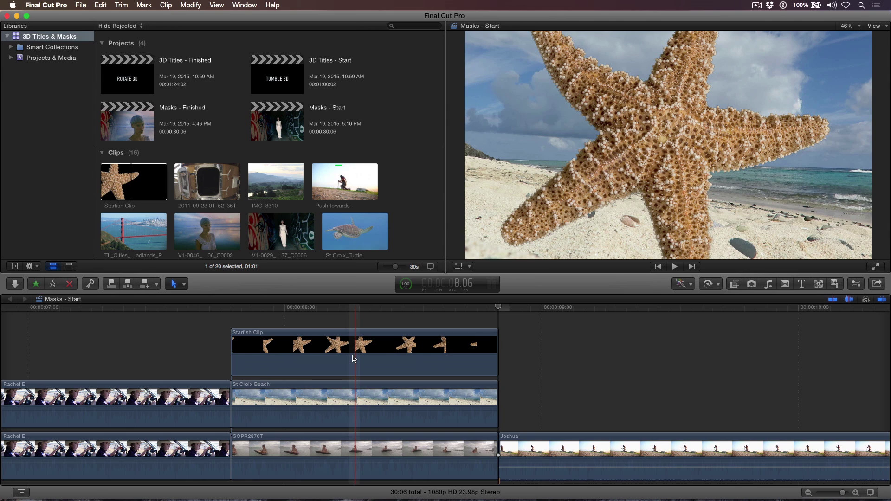
pyautogui.hscroll(-1, 353, 359)
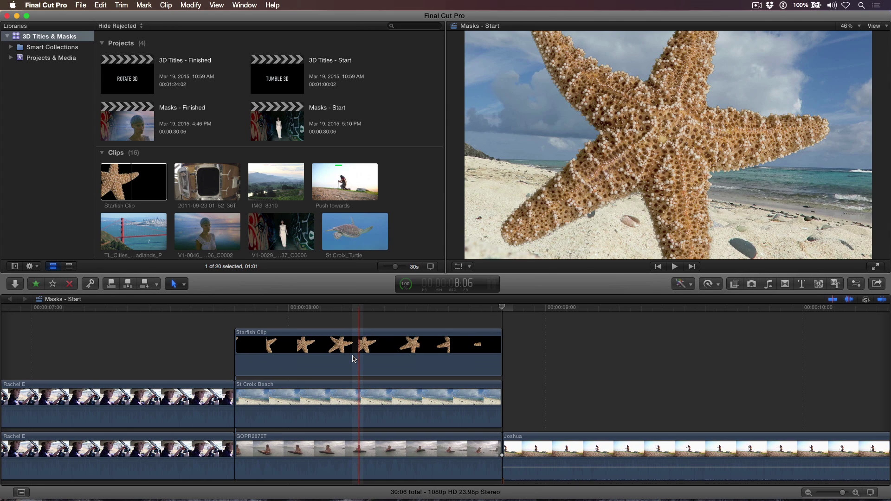
pyautogui.click(356, 308)
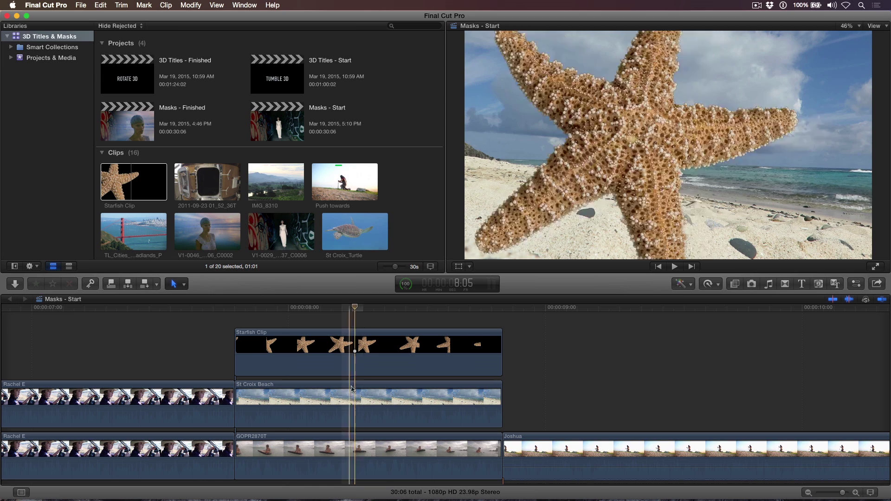
# Step: Apply a Draw Mask from the Masks effects to St Croix Beach with Shape Type Linear
pyautogui.click(356, 411)
pyautogui.press('super+5')
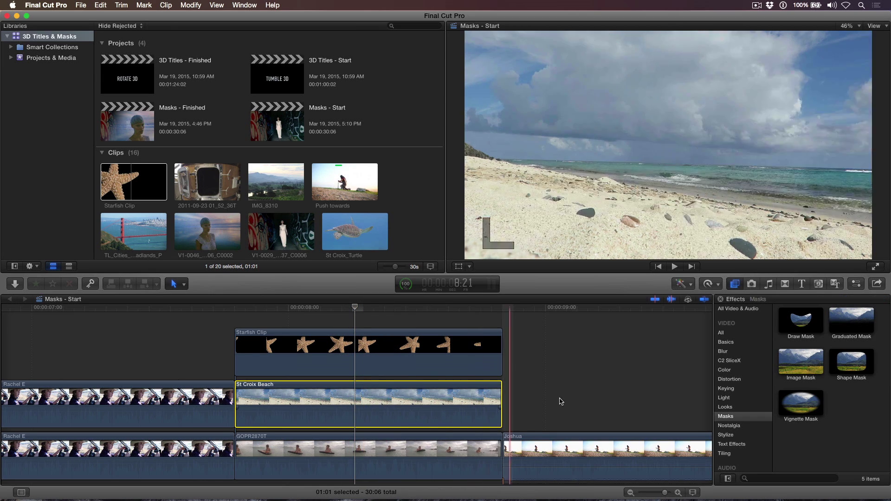
pyautogui.doubleClick(800, 324)
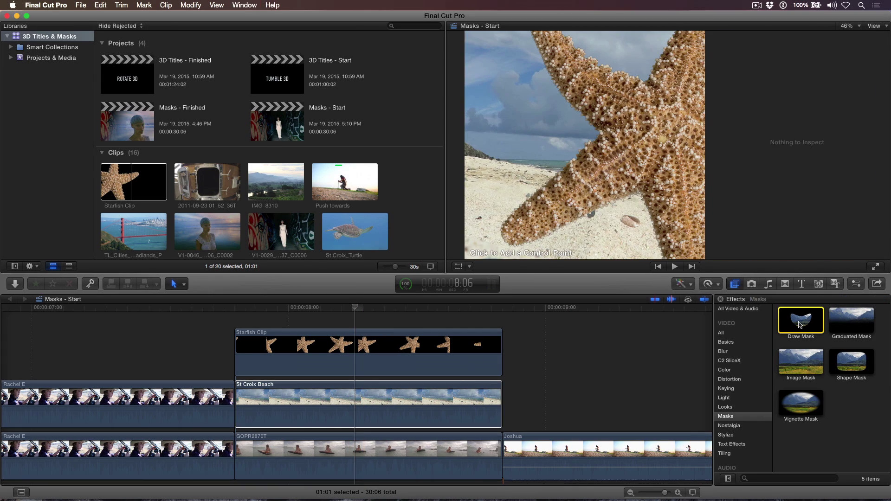
pyautogui.press('super+4')
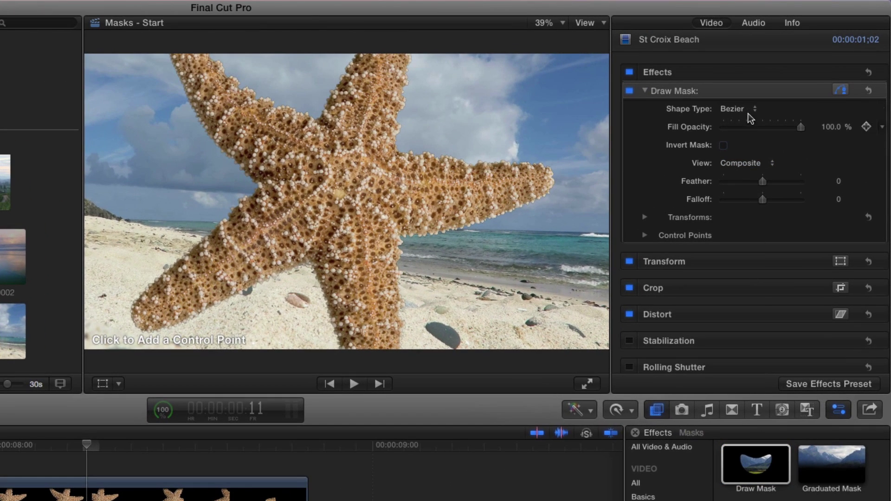
pyautogui.click(747, 114)
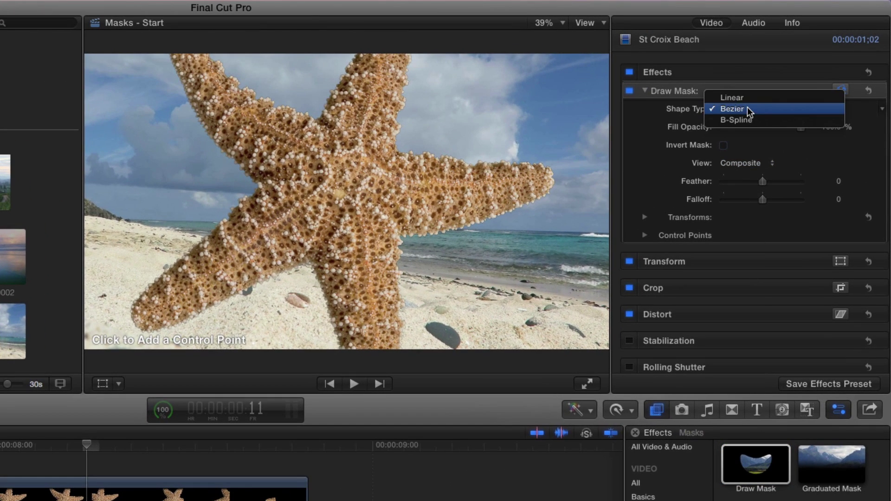
pyautogui.click(750, 103)
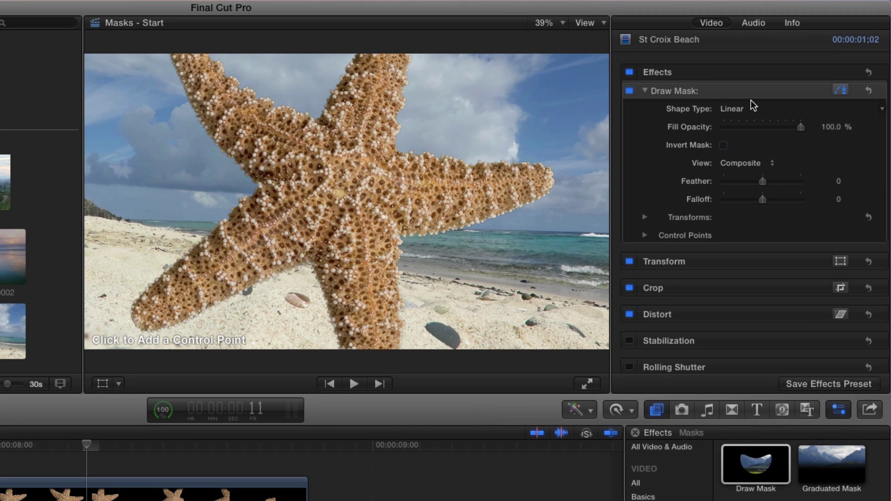
pyautogui.click(562, 24)
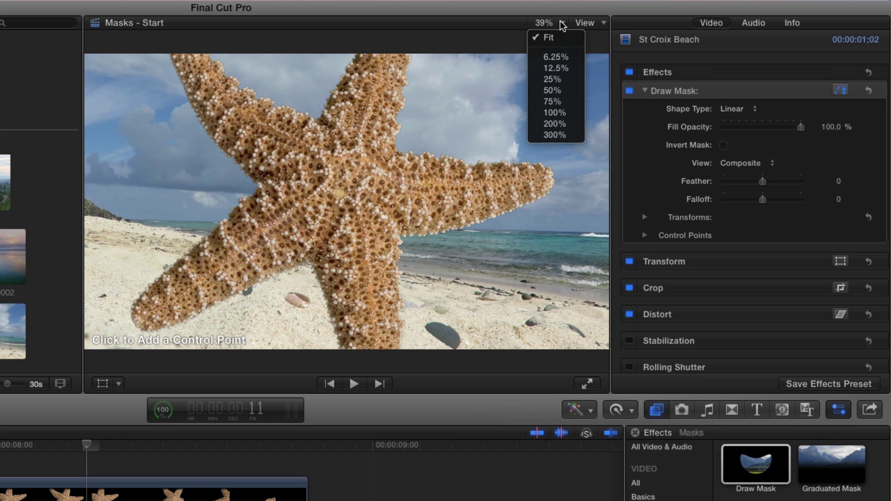
# Step: At 25% viewer zoom, draw a closed mask through the starfish's centre enclosing the frame's right side
pyautogui.click(559, 82)
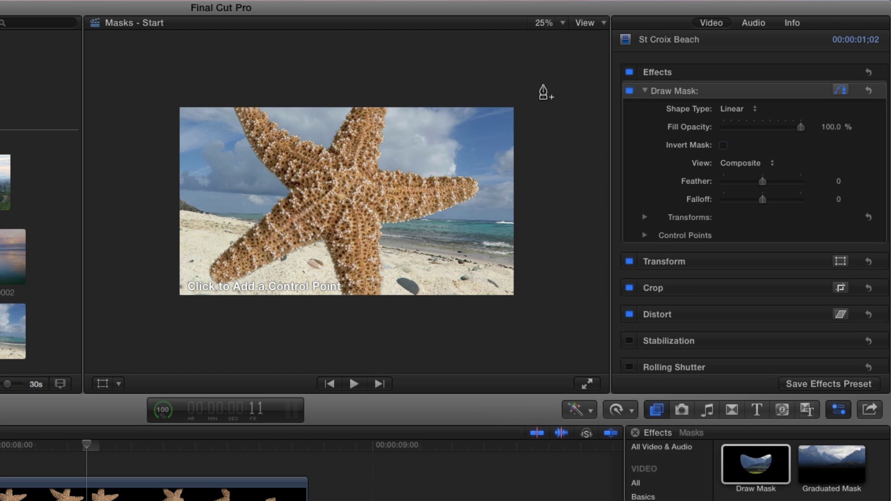
pyautogui.click(379, 91)
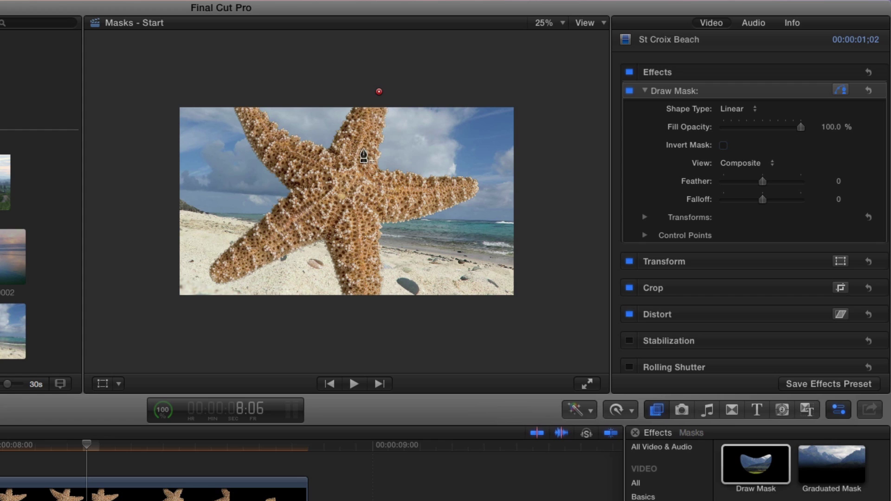
pyautogui.click(349, 183)
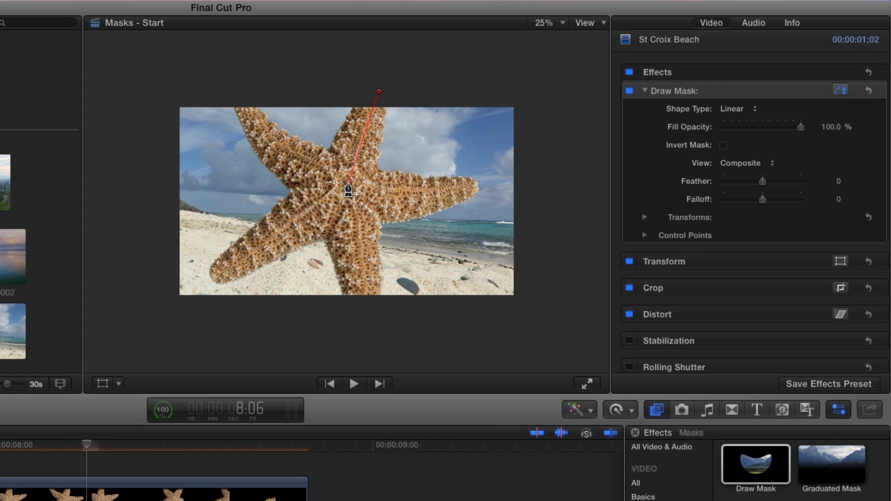
pyautogui.click(370, 306)
pyautogui.click(522, 304)
pyautogui.click(526, 95)
pyautogui.click(379, 92)
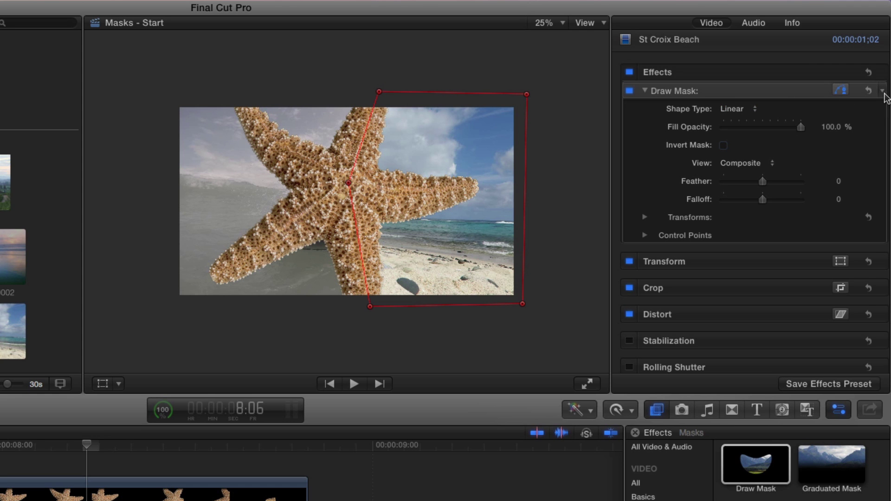
# Step: Keyframe the mask shape at 8:06, then at 8:19 drag the mask right after the starfish
pyautogui.click(883, 93)
pyautogui.click(867, 134)
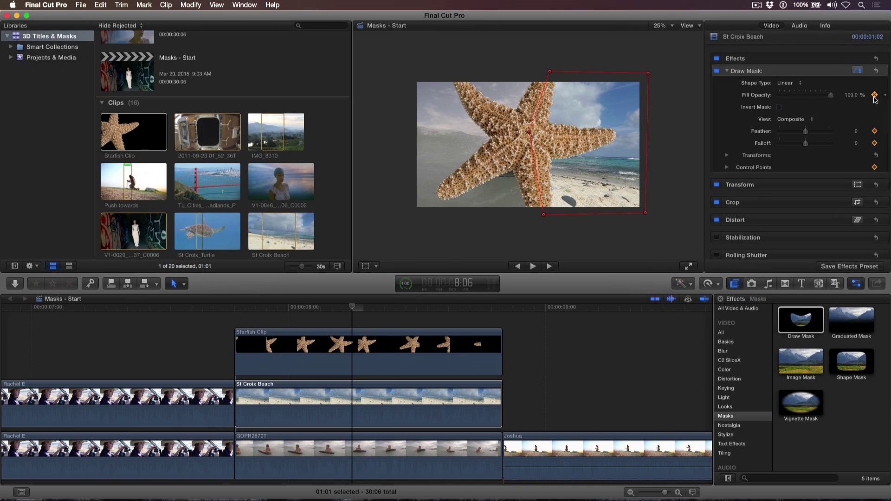
pyautogui.press('super+4')
pyautogui.press('ctrl+super+1')
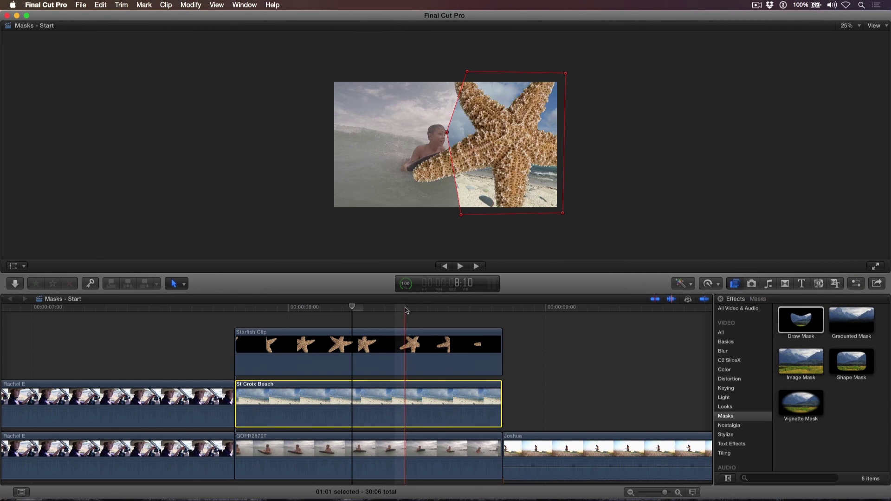
pyautogui.click(493, 308)
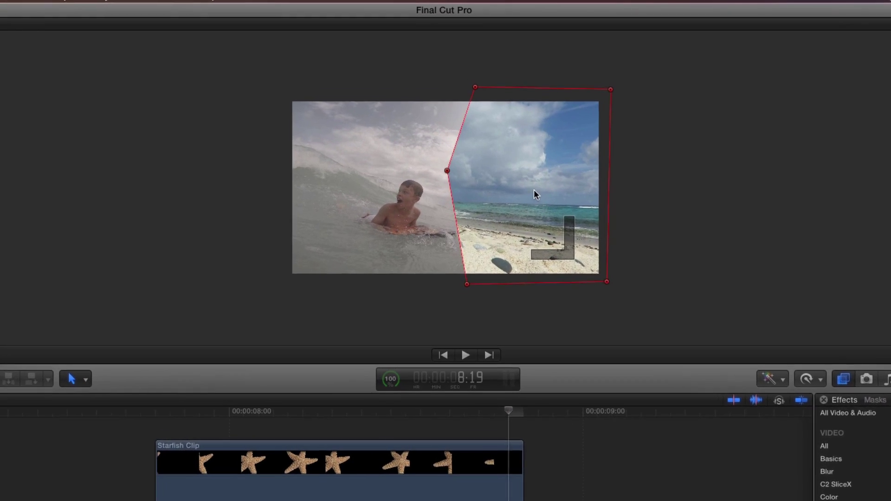
pyautogui.moveTo(509, 148); pyautogui.dragTo(556, 149)
# Step: Slide the mask further right at 8:19, then reshape its points at 8:12 to track the starfish
pyautogui.moveTo(611, 208); pyautogui.dragTo(697, 209)
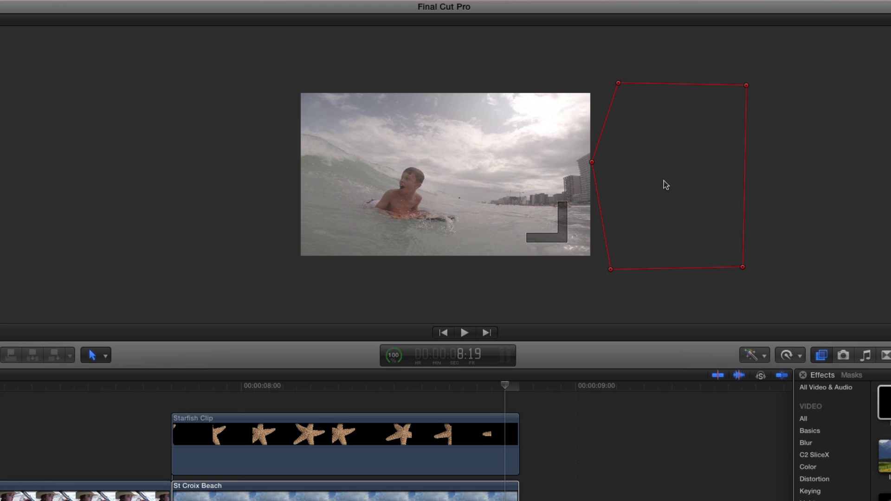
pyautogui.press('Left')
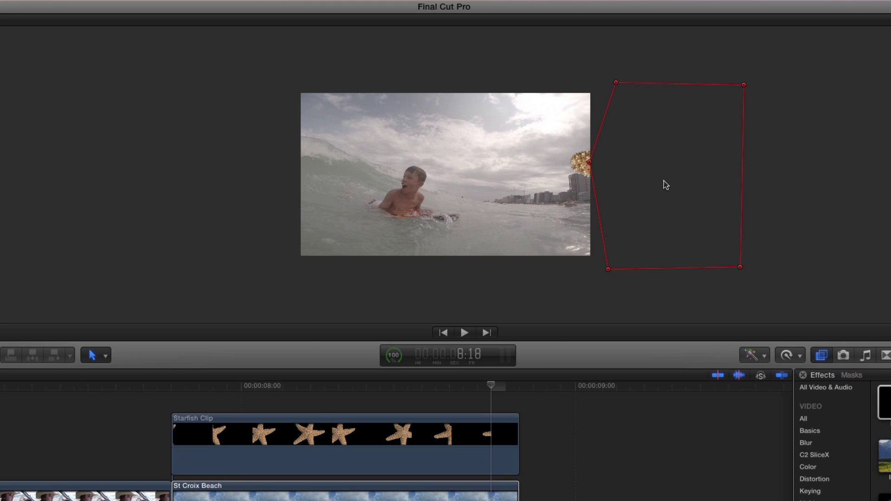
pyautogui.press('Left')
pyautogui.press('Left')
pyautogui.press('Left')
pyautogui.press('Left')
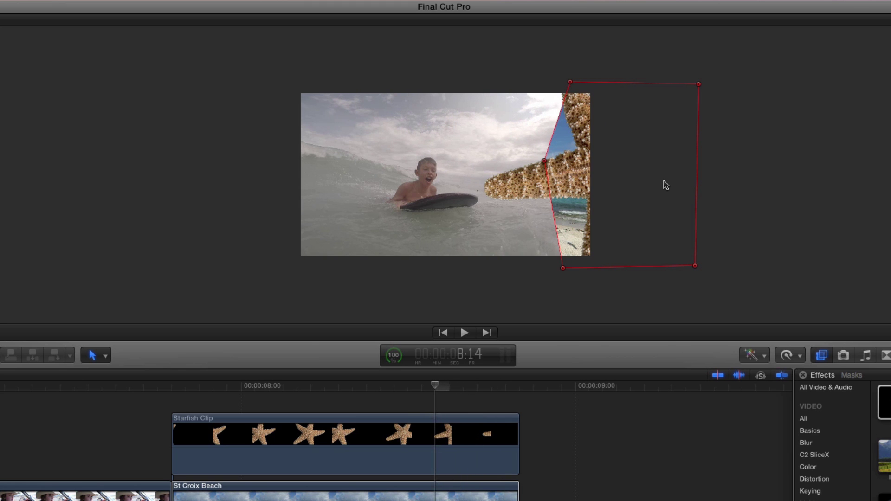
pyautogui.press('Left')
pyautogui.press('Left')
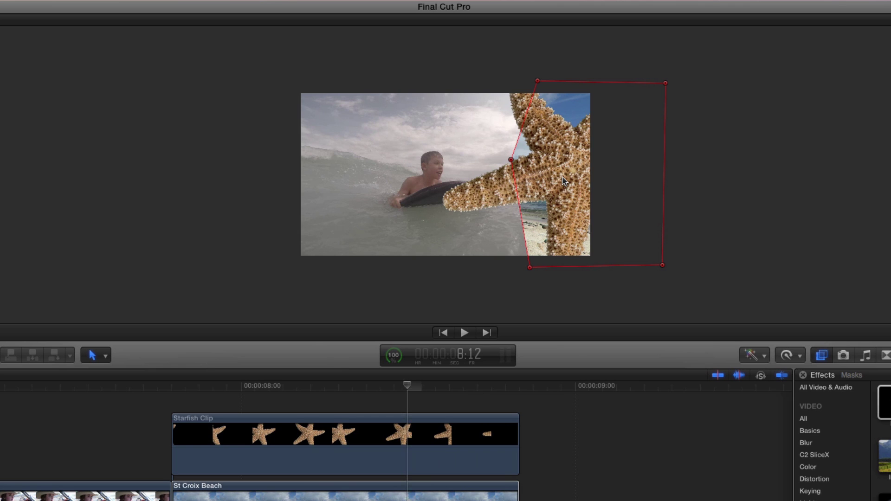
pyautogui.moveTo(564, 177); pyautogui.dragTo(609, 184)
pyautogui.moveTo(590, 88); pyautogui.dragTo(609, 104)
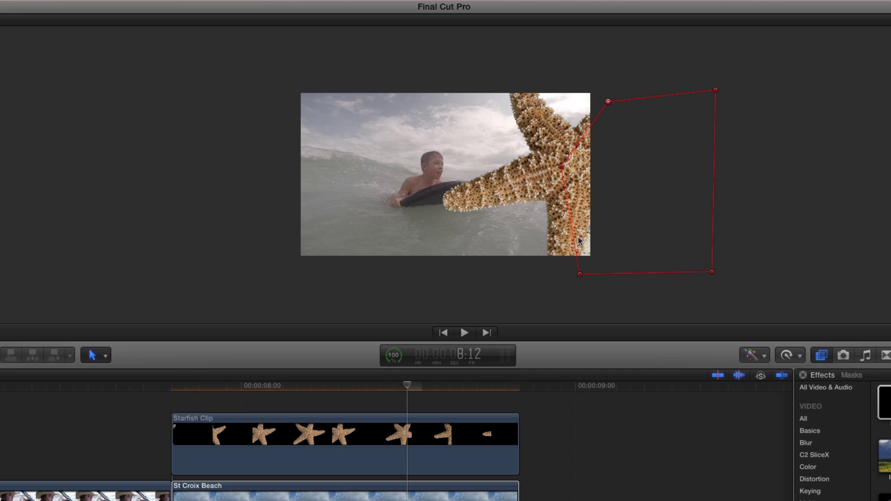
pyautogui.moveTo(580, 274); pyautogui.dragTo(569, 266)
# Step: Move the mask's top-left point onto the starfish edge at 8:11, stepping back toward 8:06
pyautogui.press('Left')
pyautogui.press('Left')
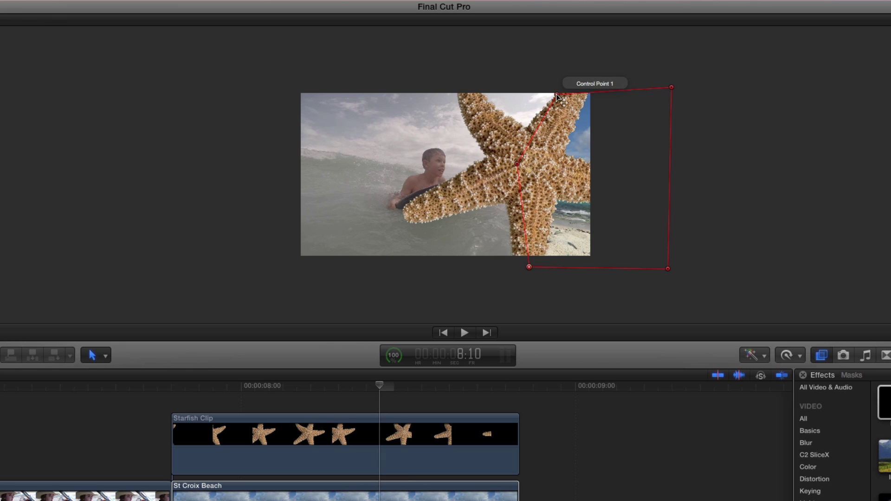
pyautogui.moveTo(557, 95); pyautogui.dragTo(585, 86)
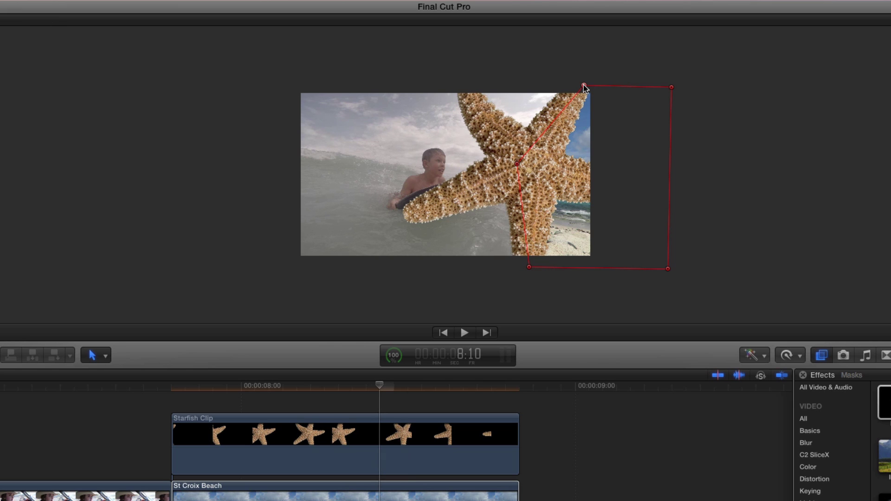
pyautogui.press('Left')
pyautogui.press('Left')
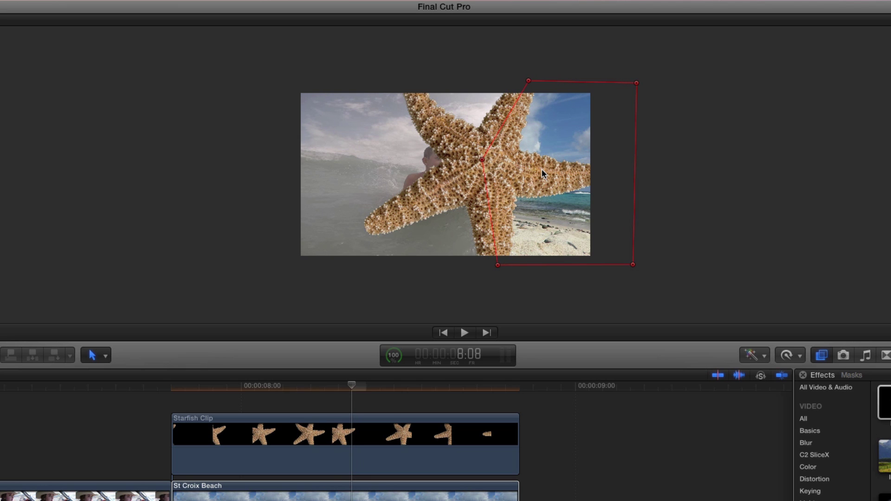
pyautogui.press('Left')
pyautogui.press('Left')
pyautogui.press('Left')
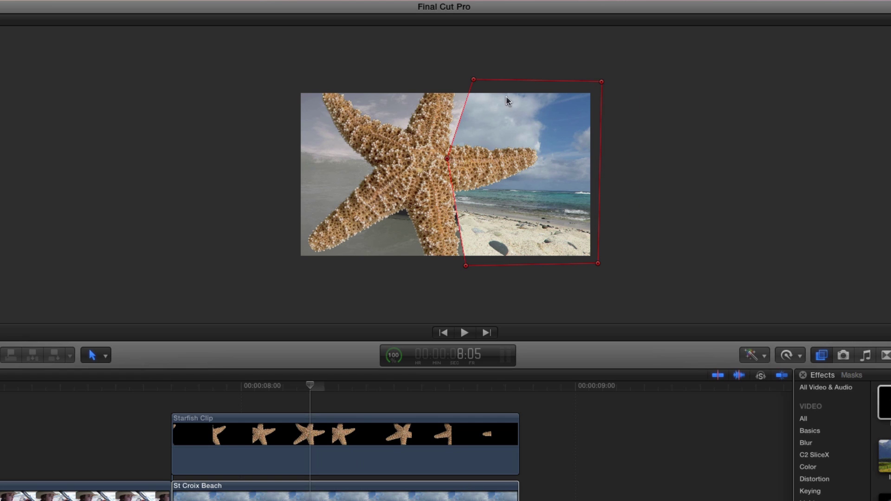
# Step: Drag the mask's left points onto the starfish's centre at 8:05, then nudge the middle point at 8:04
pyautogui.moveTo(442, 57); pyautogui.dragTo(475, 288)
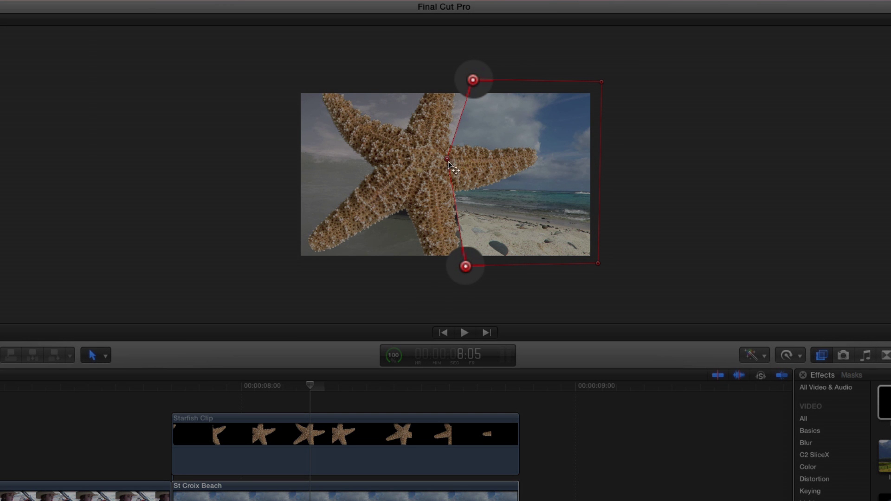
pyautogui.moveTo(448, 165); pyautogui.dragTo(415, 160)
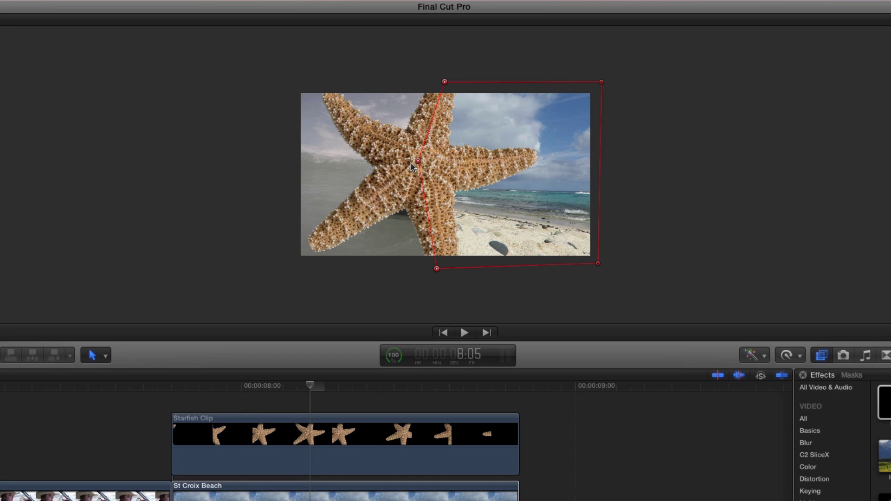
pyautogui.press('Left')
pyautogui.moveTo(410, 163); pyautogui.dragTo(393, 163)
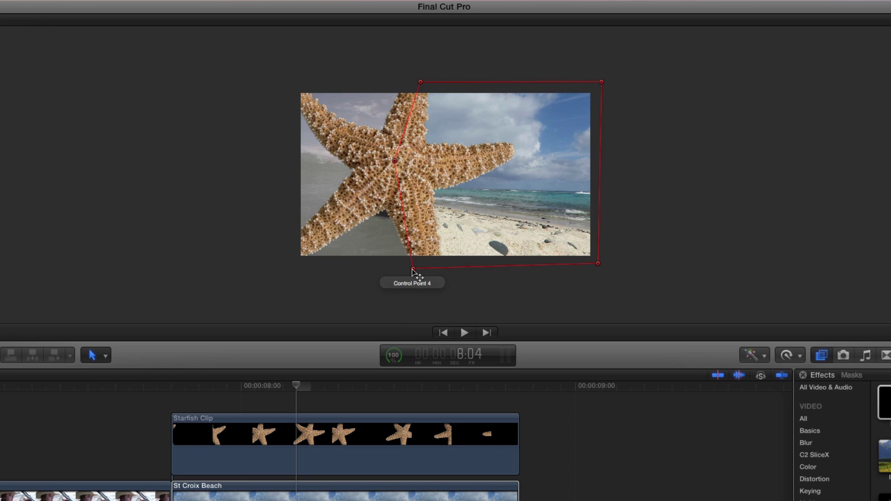
# Step: Adjust the bottom-left point at 8:04, then reshape the mask at 8:03 to follow the starfish
pyautogui.moveTo(412, 270); pyautogui.dragTo(424, 272)
pyautogui.press('Left')
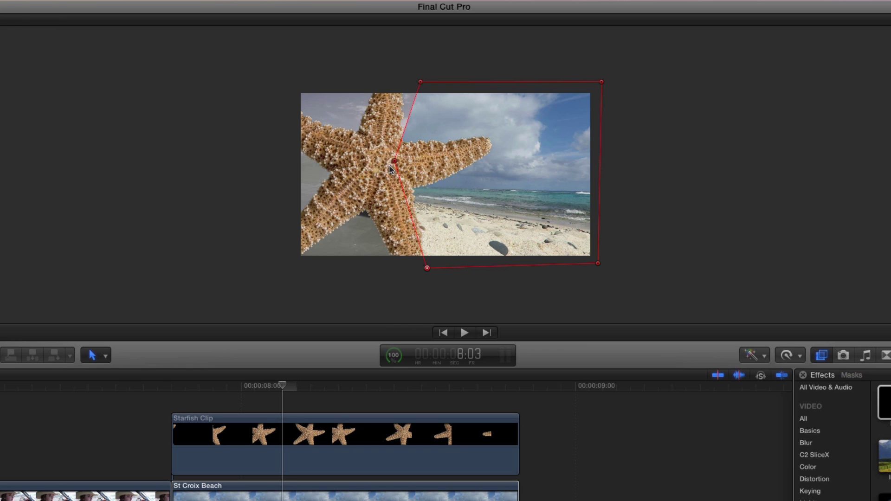
pyautogui.moveTo(389, 165); pyautogui.dragTo(378, 160)
pyautogui.moveTo(421, 82); pyautogui.dragTo(389, 81)
pyautogui.moveTo(427, 269); pyautogui.dragTo(409, 266)
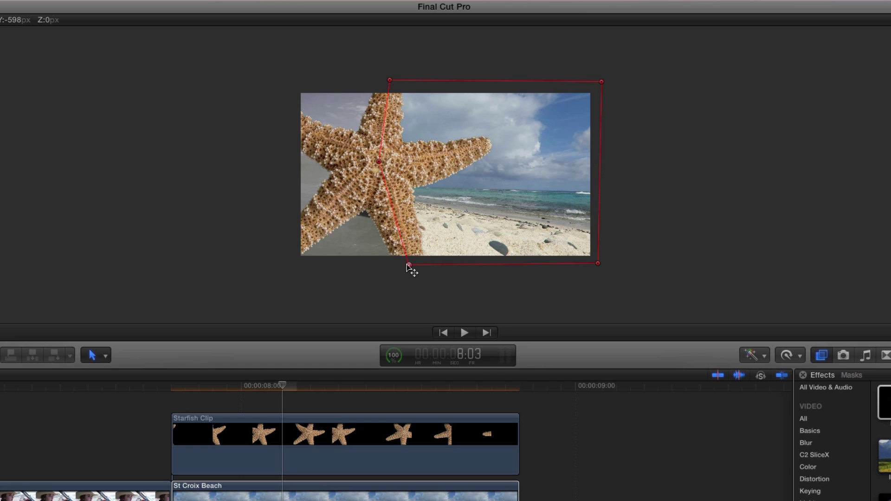
# Step: Pull the mask further left at 8:02 and 7:22 so its edge leaves the frame by 7:21
pyautogui.press('Left')
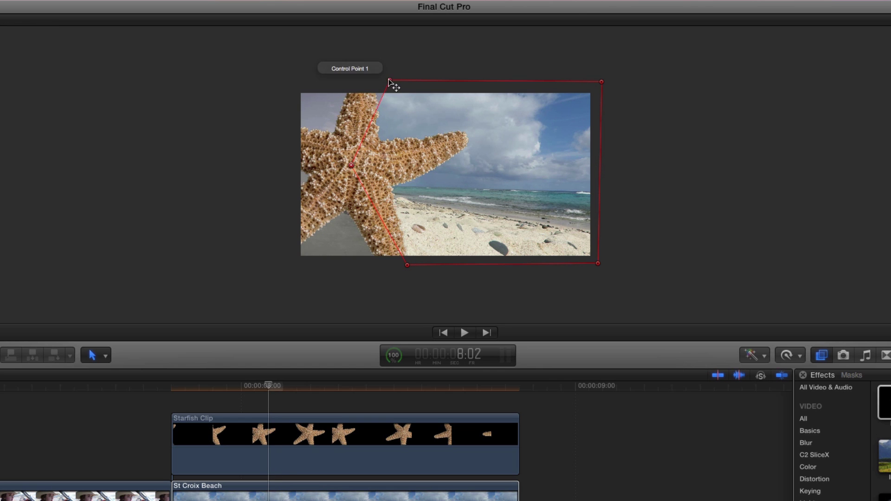
pyautogui.moveTo(389, 81); pyautogui.dragTo(364, 83)
pyautogui.hotkey('shift', 'Left')
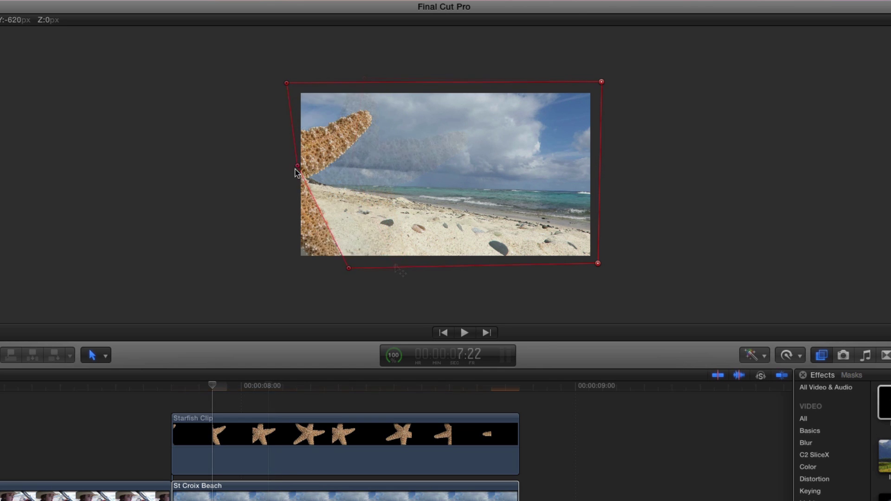
pyautogui.moveTo(295, 173); pyautogui.dragTo(247, 171)
pyautogui.press('Left')
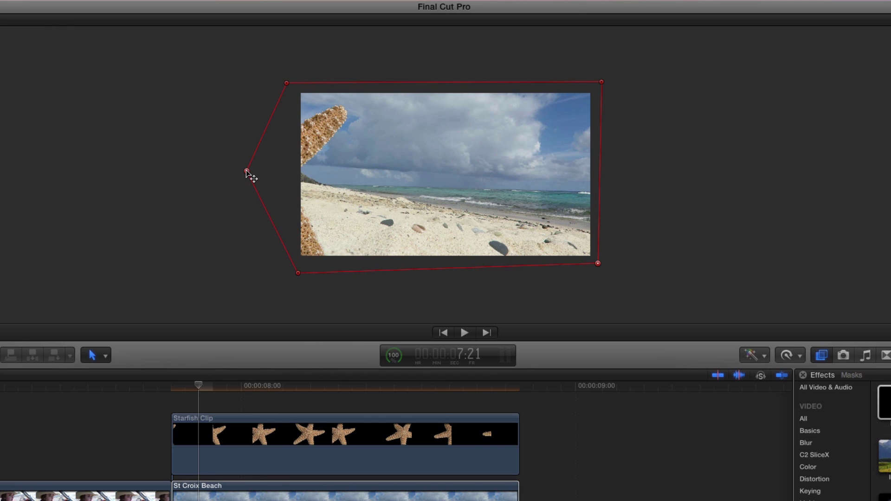
pyautogui.press('Left')
pyautogui.press('Left')
pyautogui.press('Right')
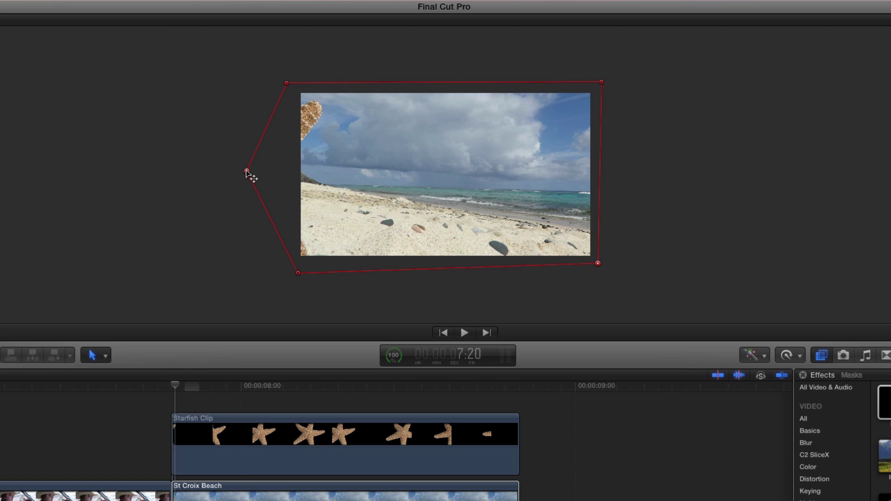
pyautogui.press('Right')
pyautogui.press('Right')
pyautogui.press('Right')
pyautogui.press('Right')
pyautogui.press('Right')
pyautogui.press('Right')
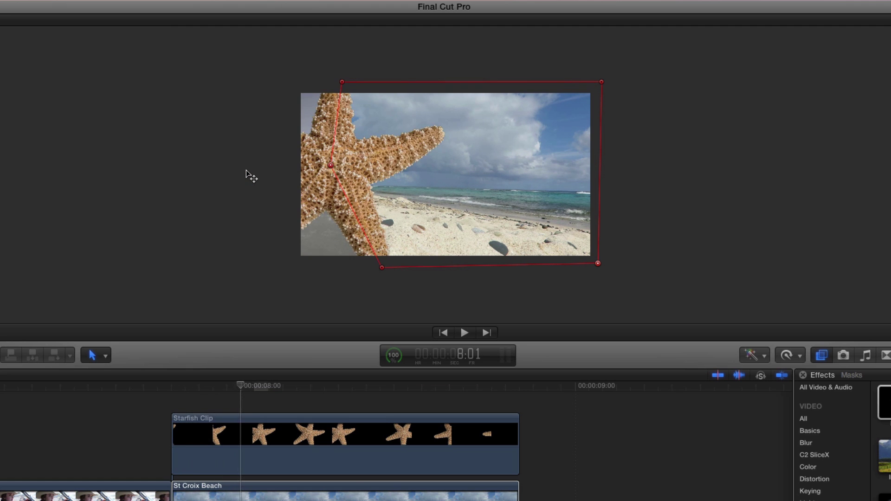
pyautogui.press('Right')
pyautogui.press('Right')
pyautogui.press('Right')
pyautogui.press('Right')
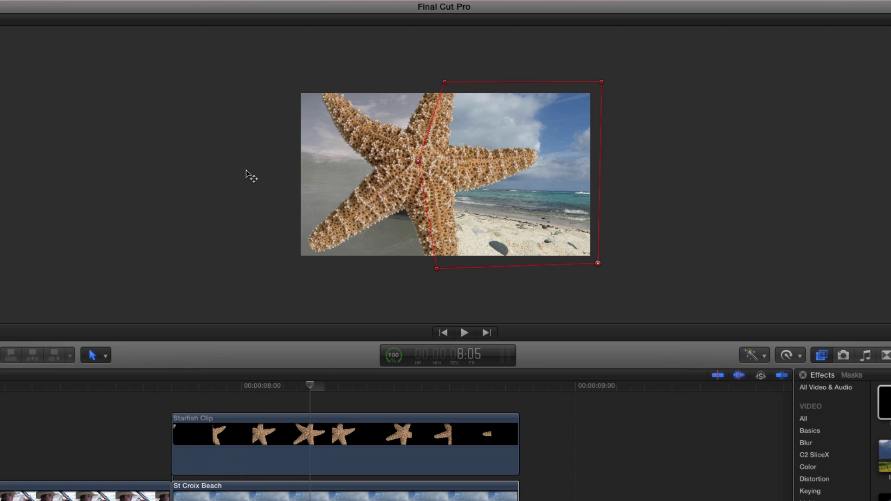
pyautogui.press('Right')
pyautogui.press('Right')
pyautogui.press('Right')
pyautogui.press('Right')
pyautogui.press('Right')
pyautogui.press('Right')
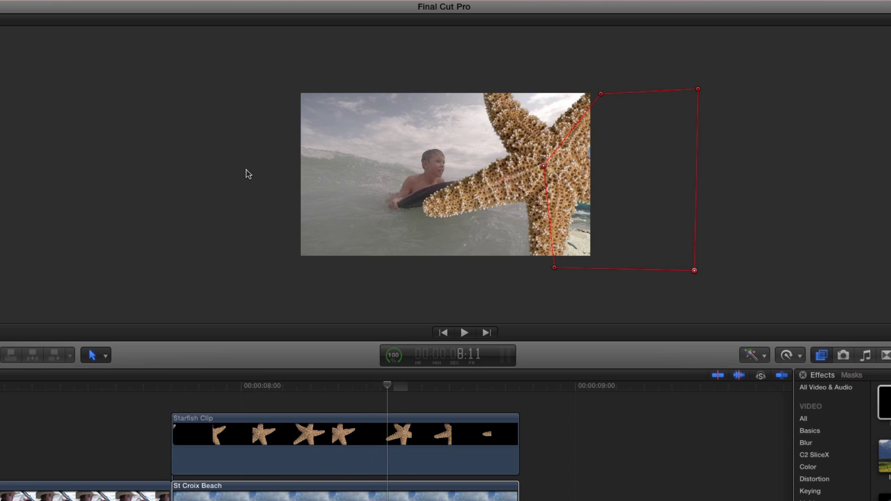
pyautogui.press('Right')
pyautogui.press('Right')
pyautogui.press('Right')
pyautogui.press('Right')
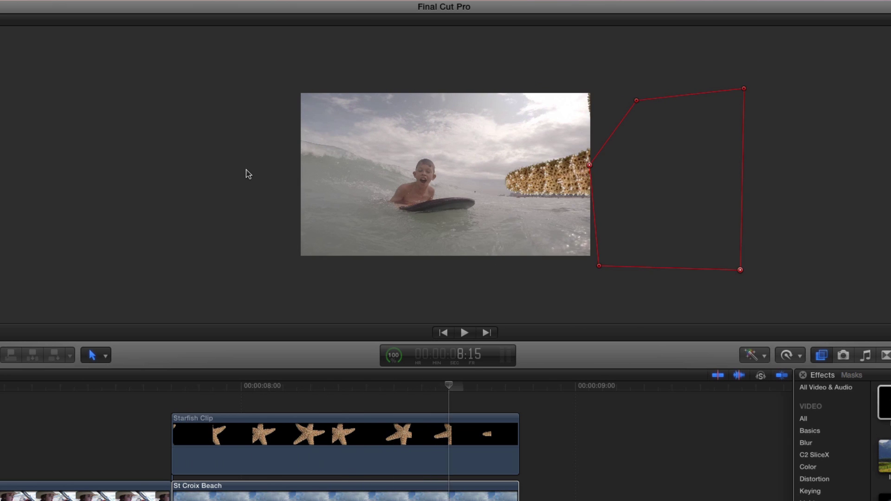
# Step: Mark the Starfish Clip's range from 7:21 and loop-play it several times to review the wipe
pyautogui.moveTo(179, 386); pyautogui.dragTo(205, 388)
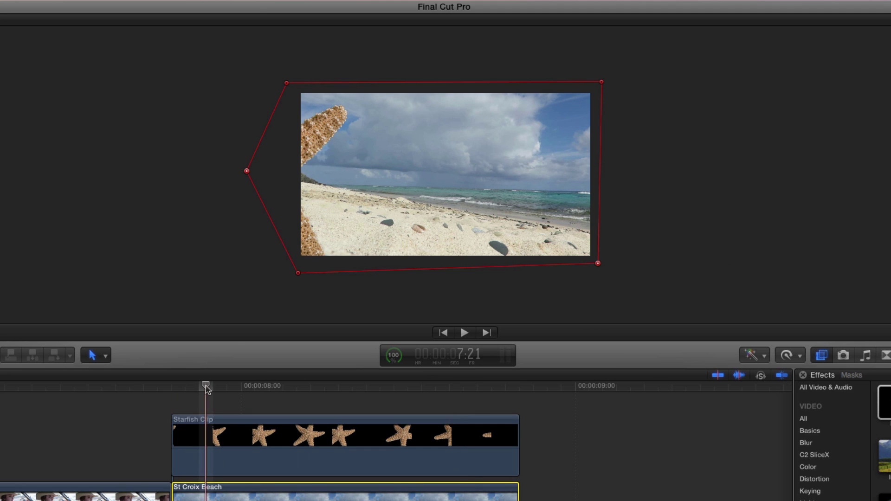
pyautogui.press('x')
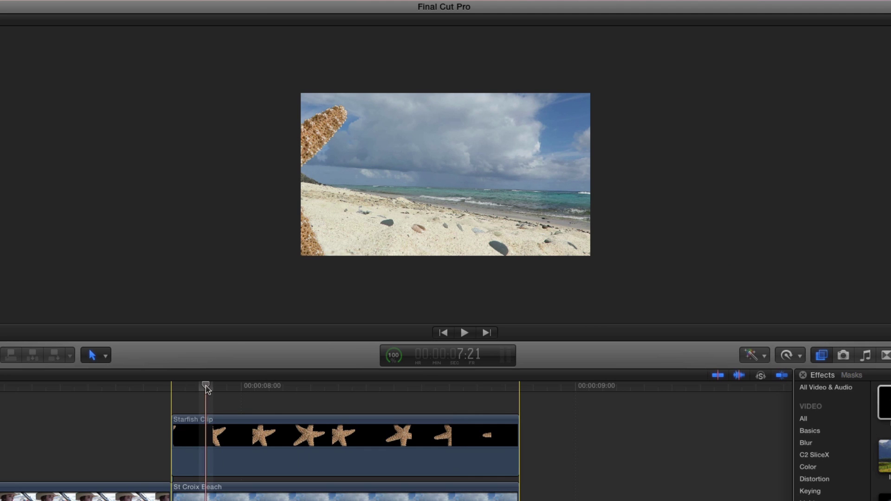
pyautogui.press('/')
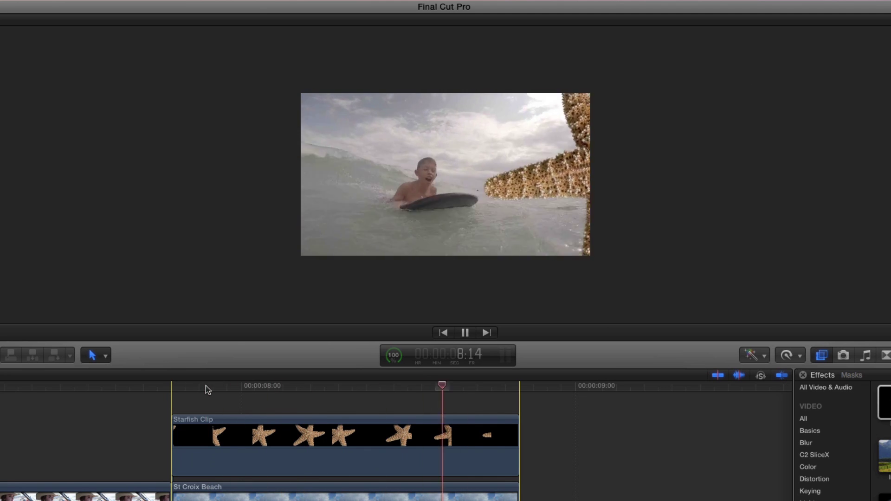
pyautogui.press('/')
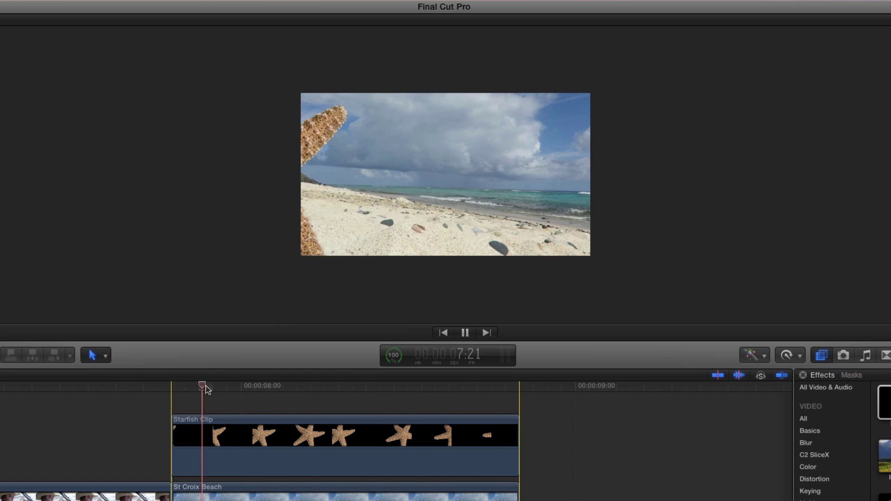
pyautogui.press('/')
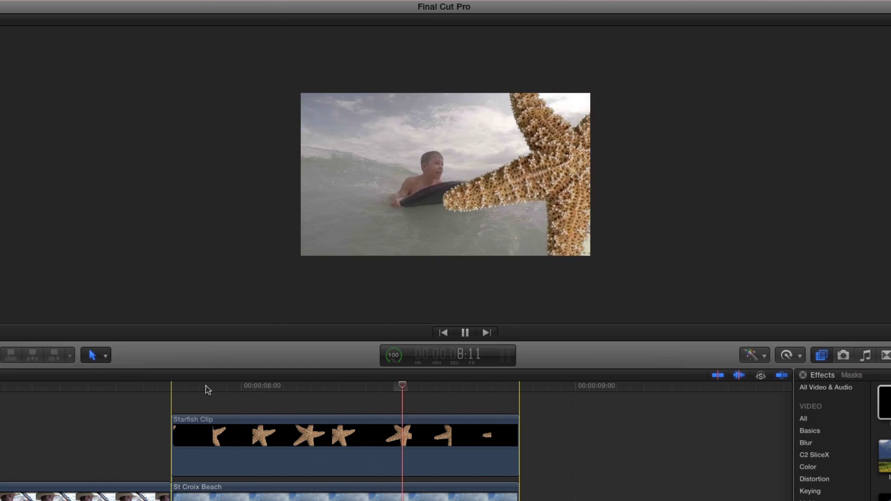